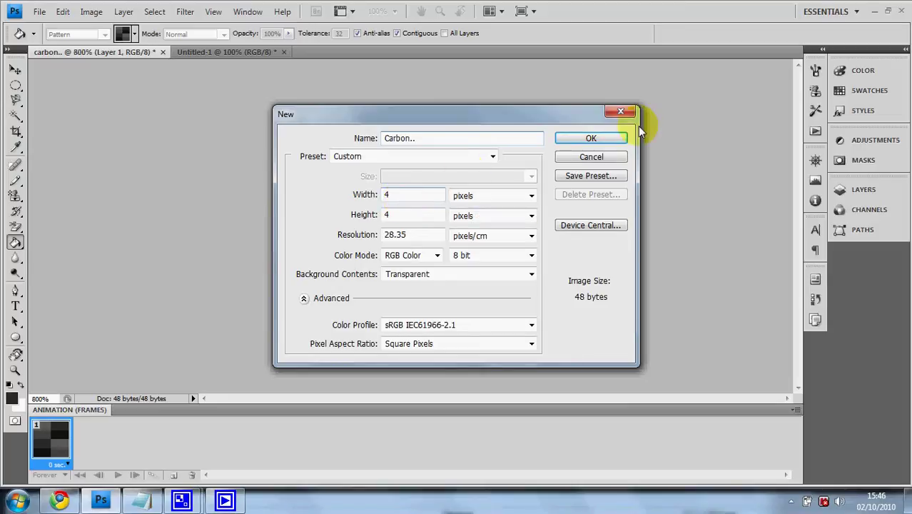
Create a new 4×4 px document with a transparent background, named 'Carbon..'.
left_click(595, 138)
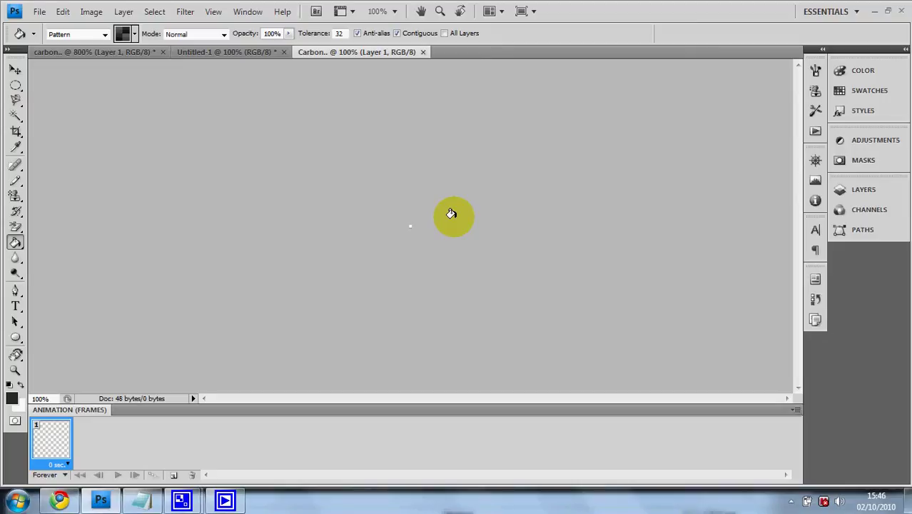
Zoom in on the tiny canvas and select the Pencil Tool with a 1 px tip.
key("ctrl+plus")
key("ctrl+plus")
key("ctrl+plus")
key("ctrl+plus")
key("ctrl+plus")
key("ctrl+plus")
key("ctrl+plus")
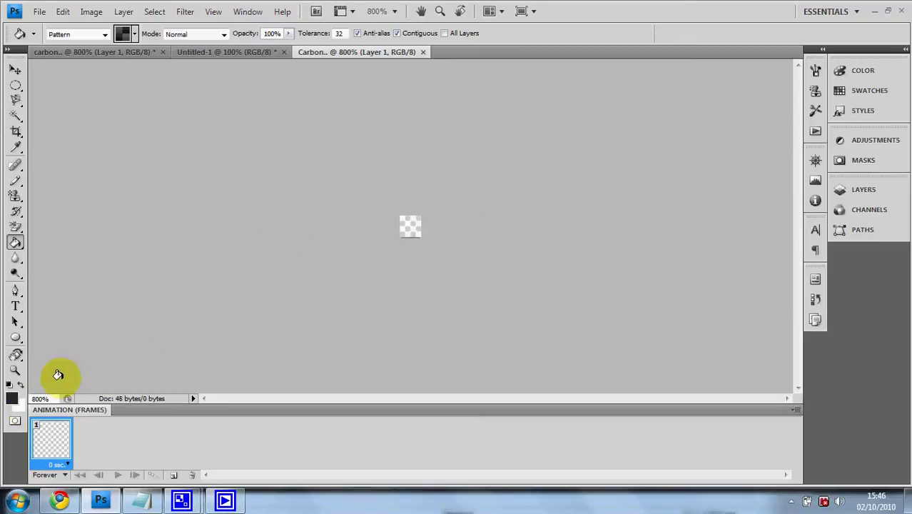
left_click(21, 180)
left_click(53, 193)
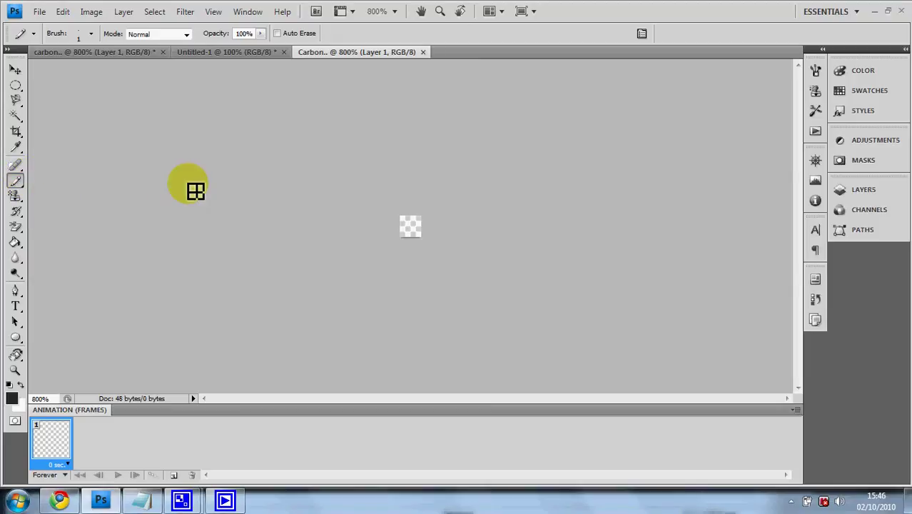
left_click(83, 33)
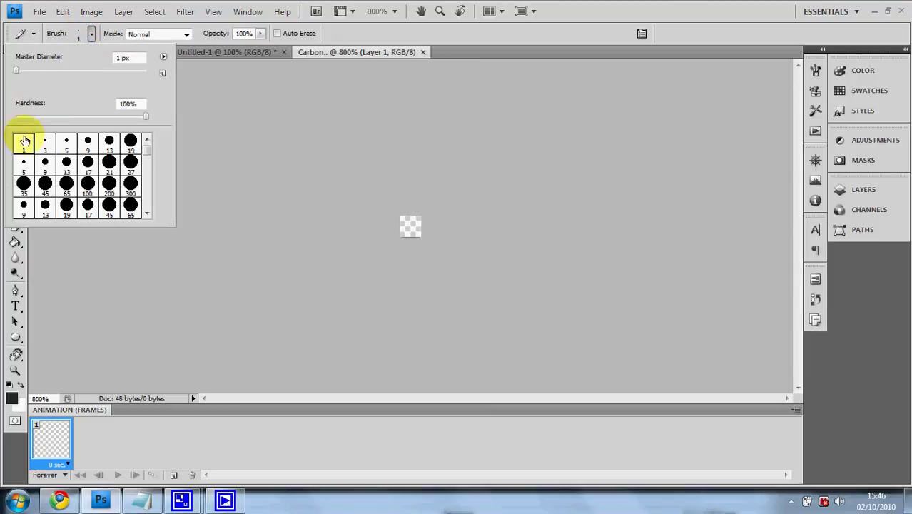
left_click(295, 128)
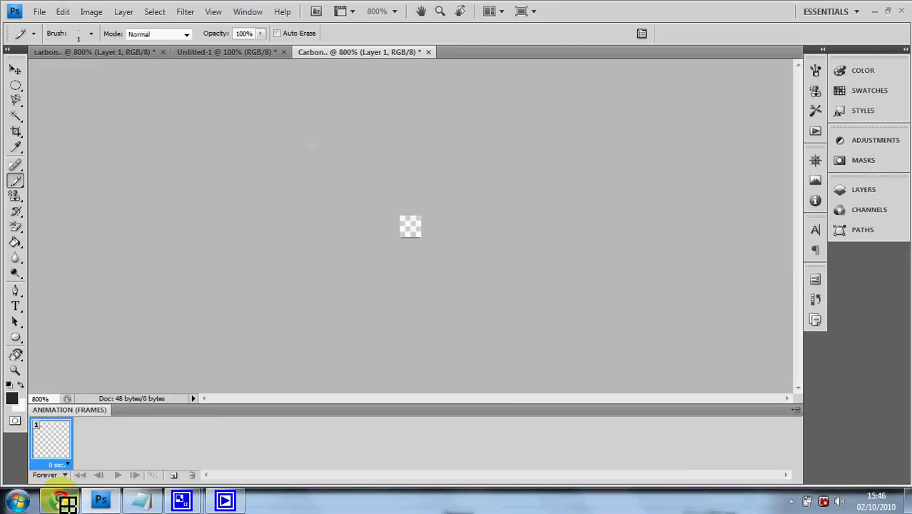
Copy the first hex code, 595959, from the Notepad colour list.
left_click(148, 504)
left_click(571, 87)
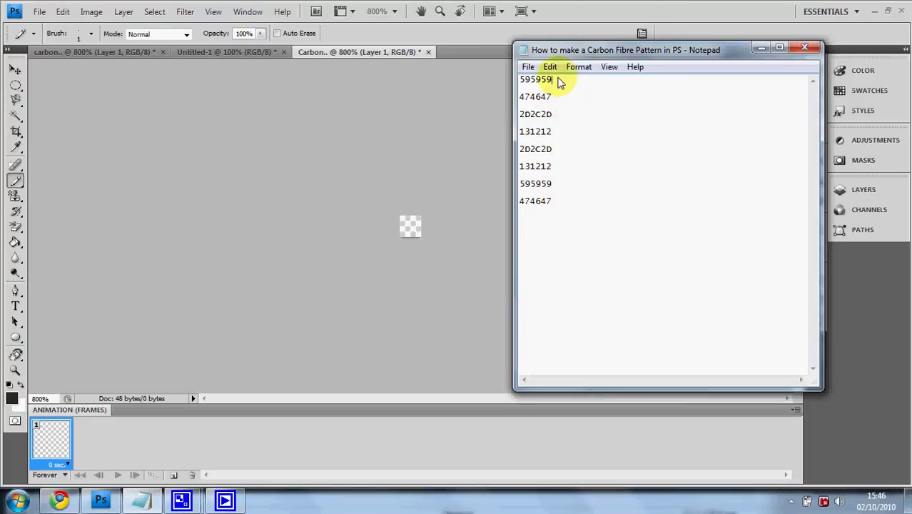
left_click_drag(561, 83, 515, 81)
key("ctrl+c")
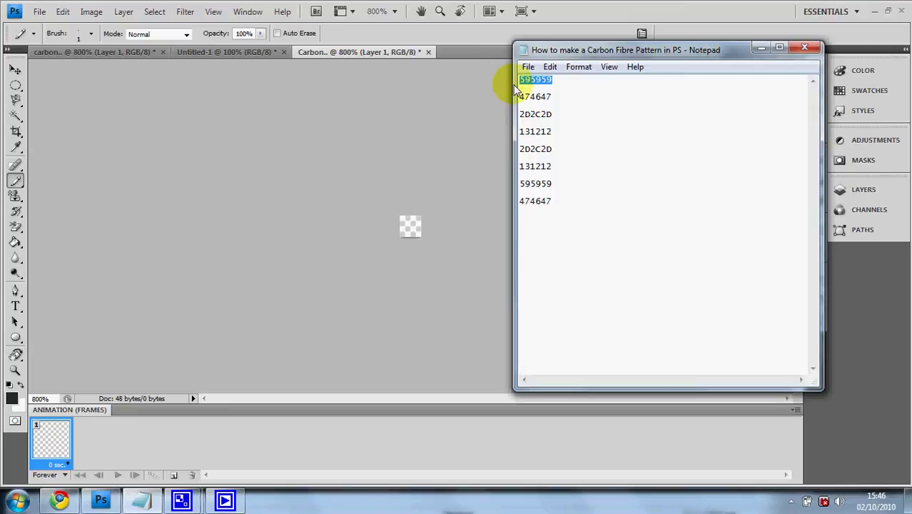
Make 595959 the foreground colour and pencil it into the tile's top row.
left_click(11, 400)
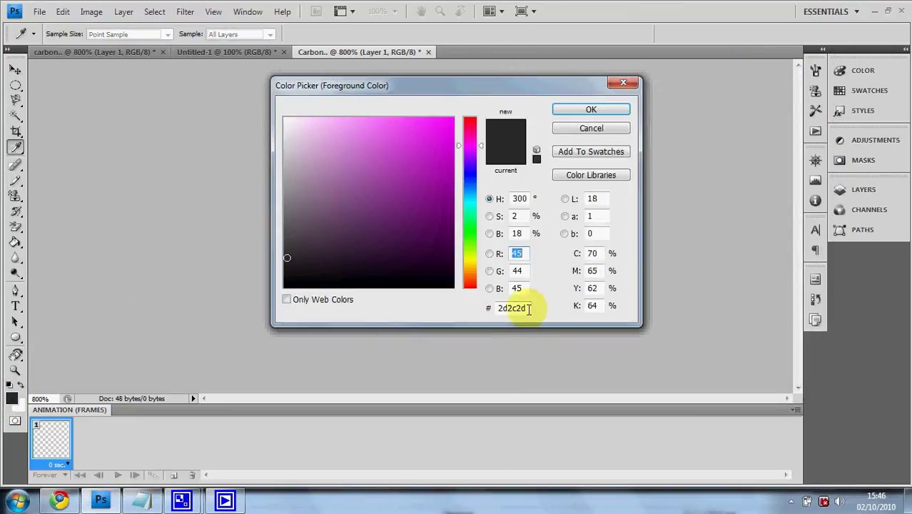
left_click_drag(527, 308, 467, 308)
key("BackSpace")
key("ctrl+v")
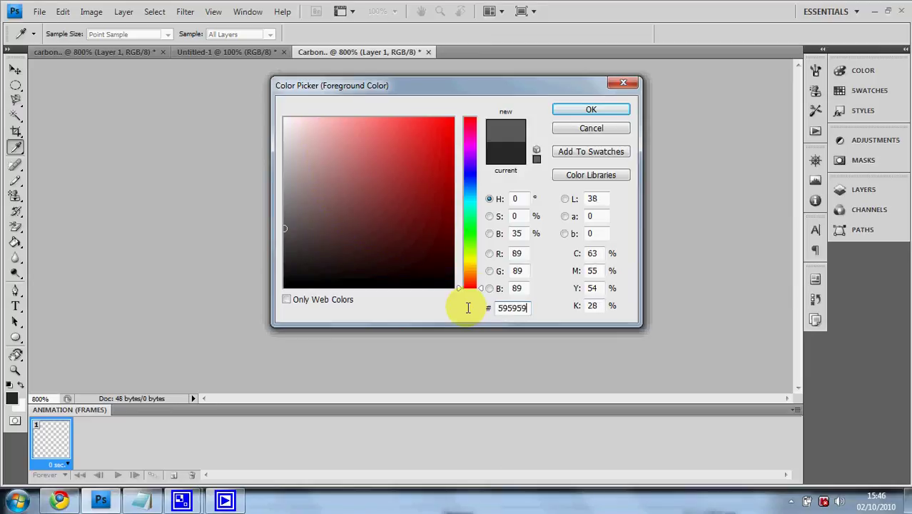
left_click(593, 111)
key("b")
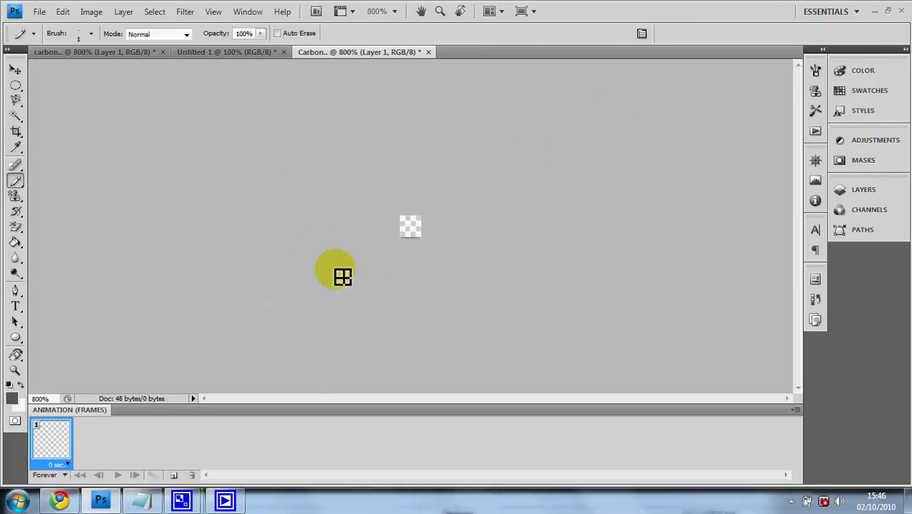
left_click(406, 218)
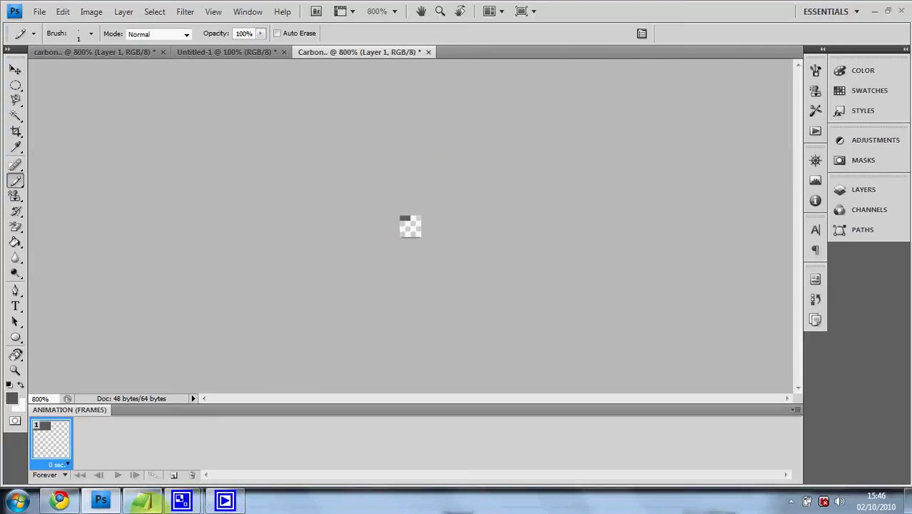
Set the foreground colour to 474647, then select the next code, 2D2C2D, in Notepad.
left_click(141, 499)
left_click_drag(554, 100, 519, 99)
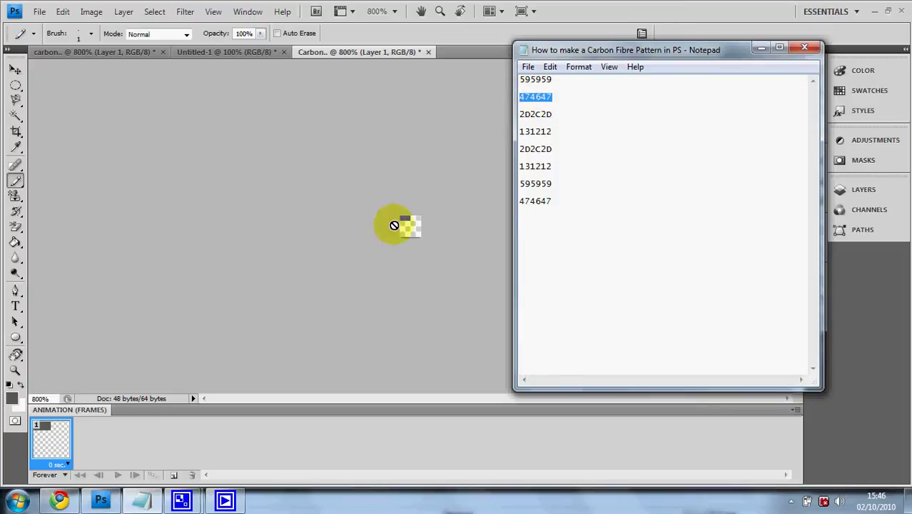
left_click(11, 399)
left_click(12, 401)
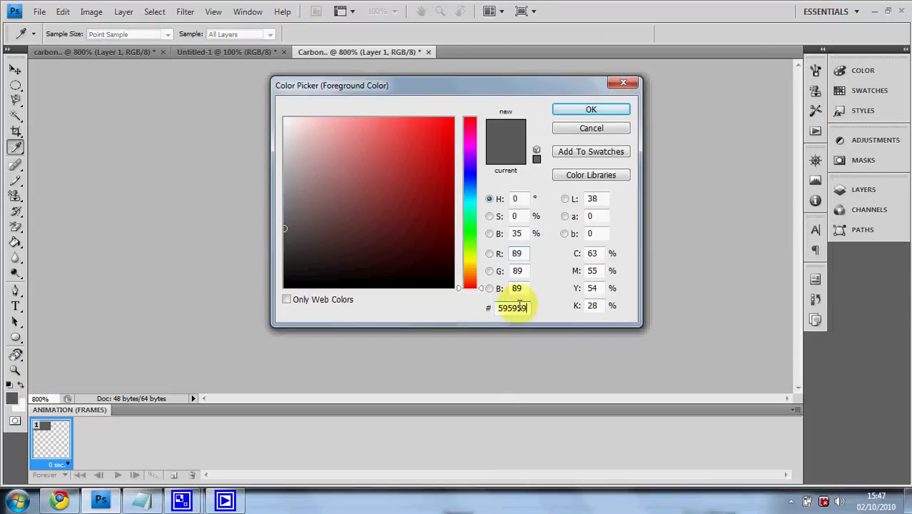
left_click_drag(520, 305, 462, 313)
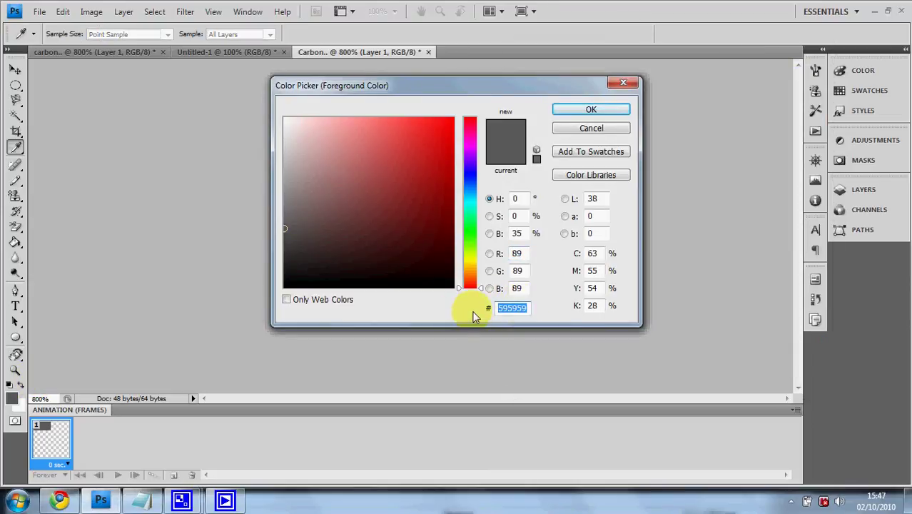
type("474647")
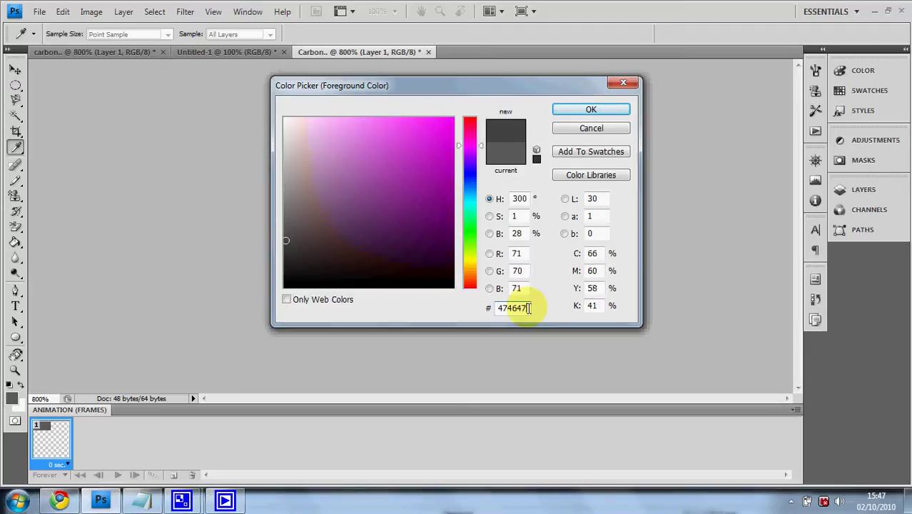
left_click(591, 109)
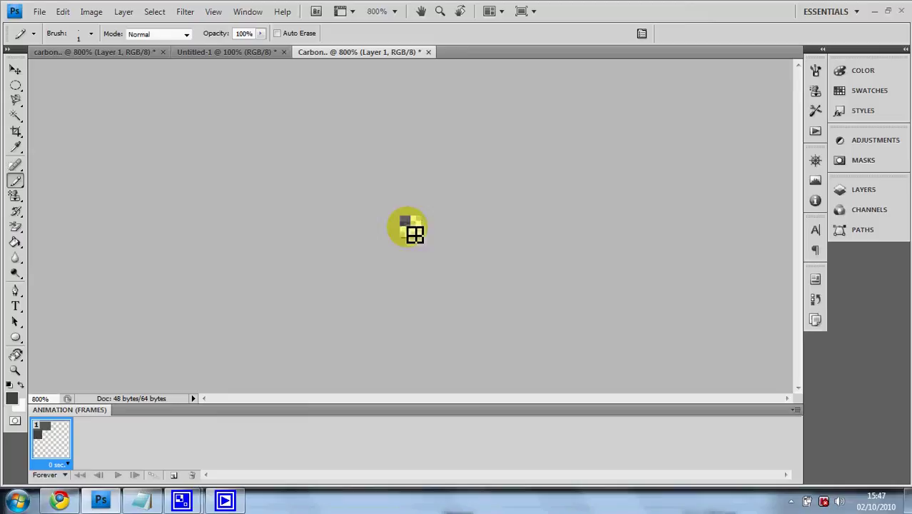
left_click(140, 499)
left_click_drag(561, 115, 509, 121)
key("ctrl+c")
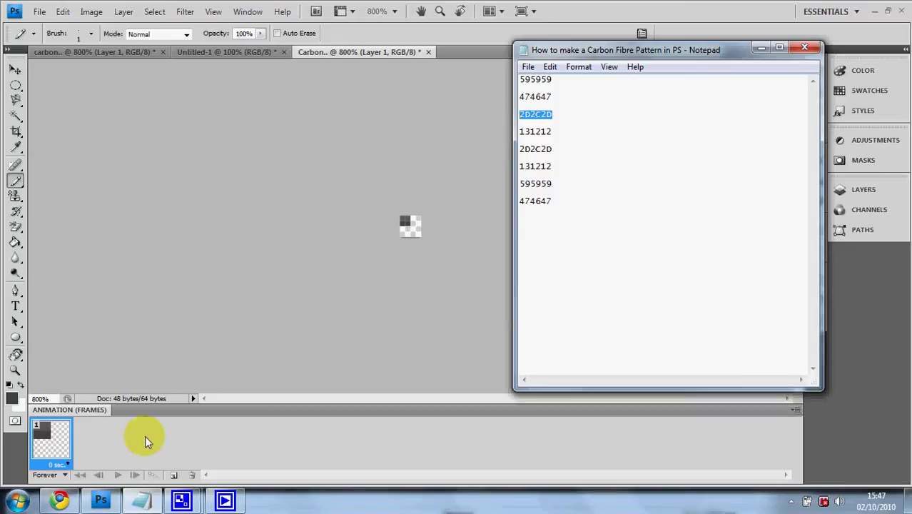
Paste 2D2C2D as the foreground colour, pencil the pixel below the top-left one, and zoom out.
left_click(101, 500)
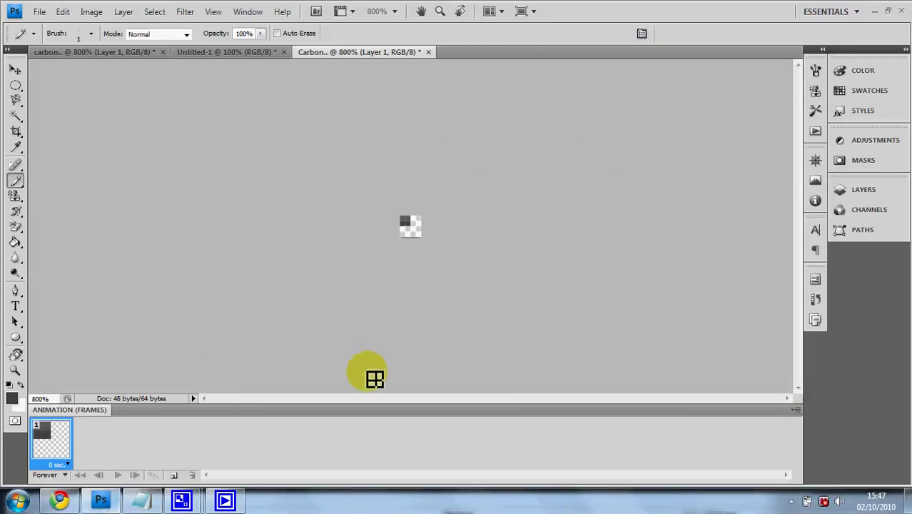
left_click(11, 397)
left_click(513, 307)
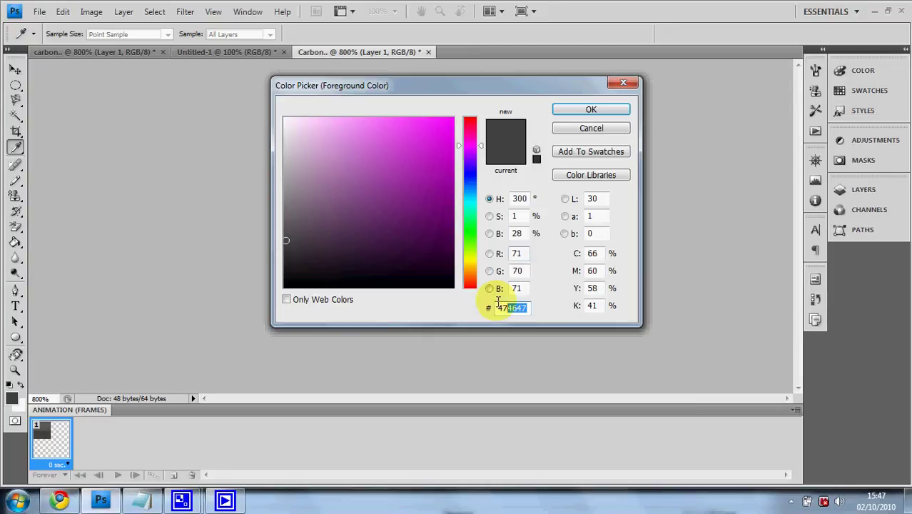
key("BackSpace")
key("ctrl+v")
key("BackSpace")
key("BackSpace")
key("BackSpace")
key("BackSpace")
key("BackSpace")
key("BackSpace")
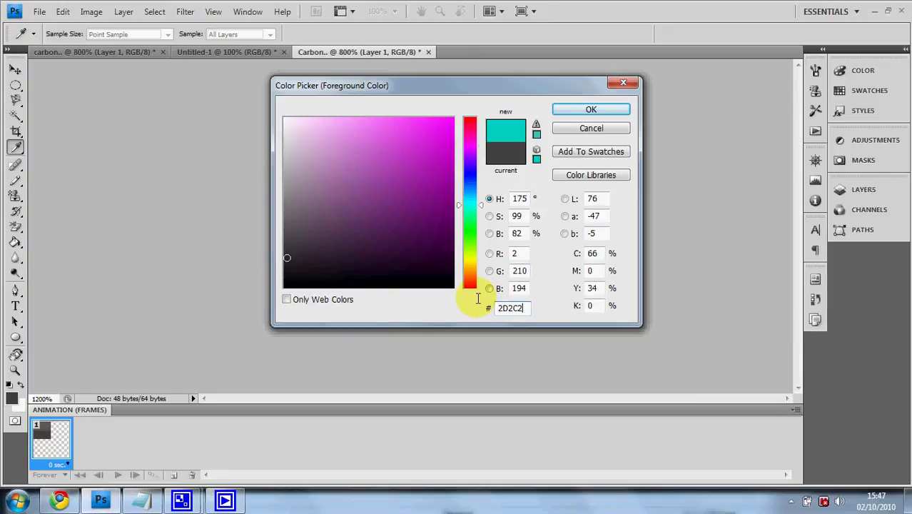
key("ctrl+v")
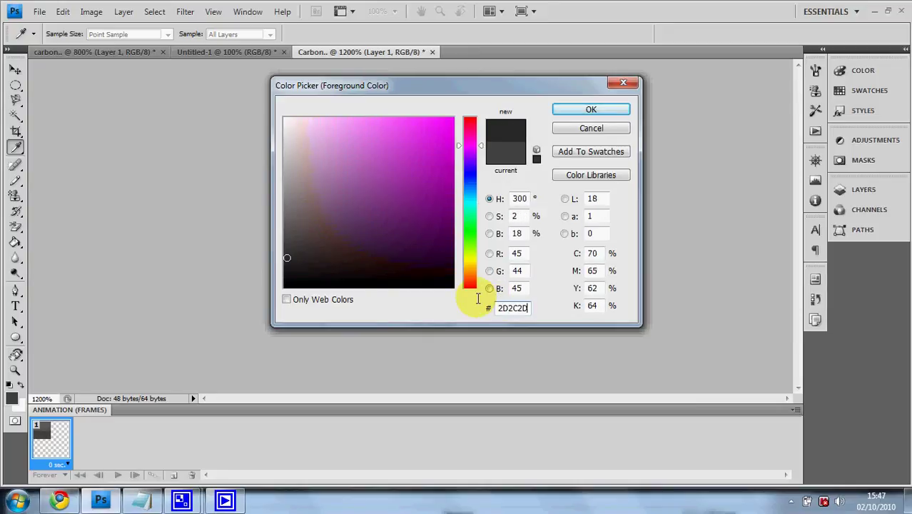
left_click(591, 108)
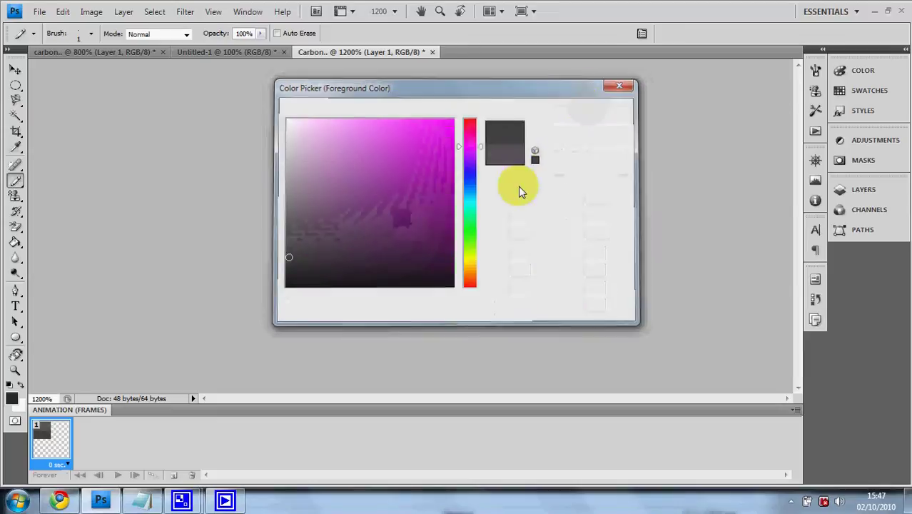
left_click(408, 236)
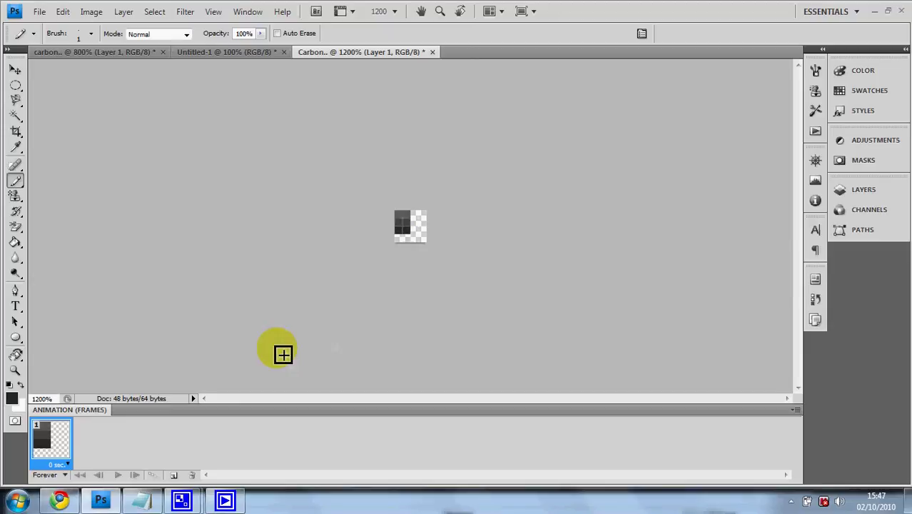
key("ctrl+minus")
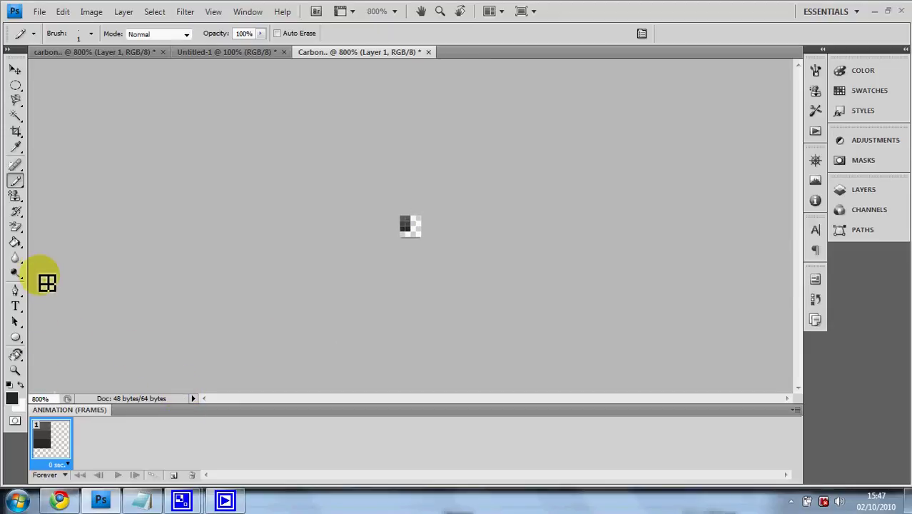
Copy 131212 from the Notepad list and enter it as the foreground colour.
left_click(143, 502)
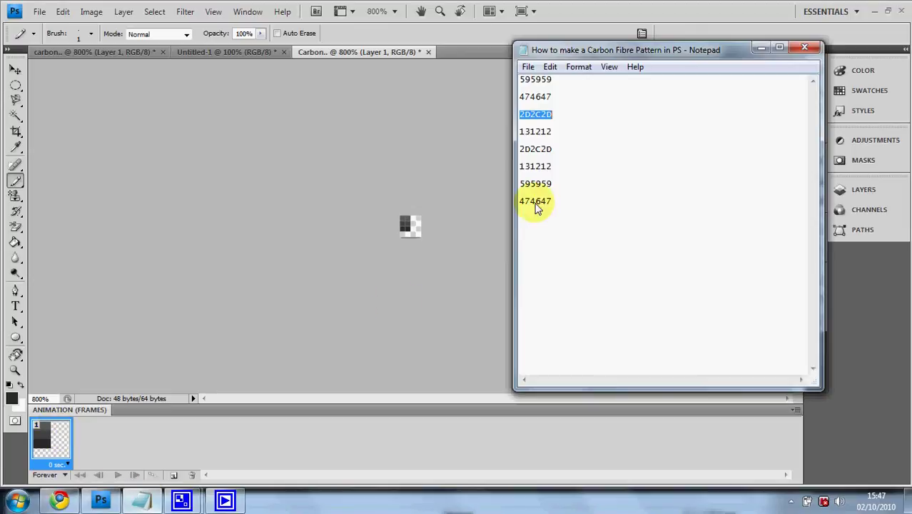
left_click_drag(555, 134, 525, 135)
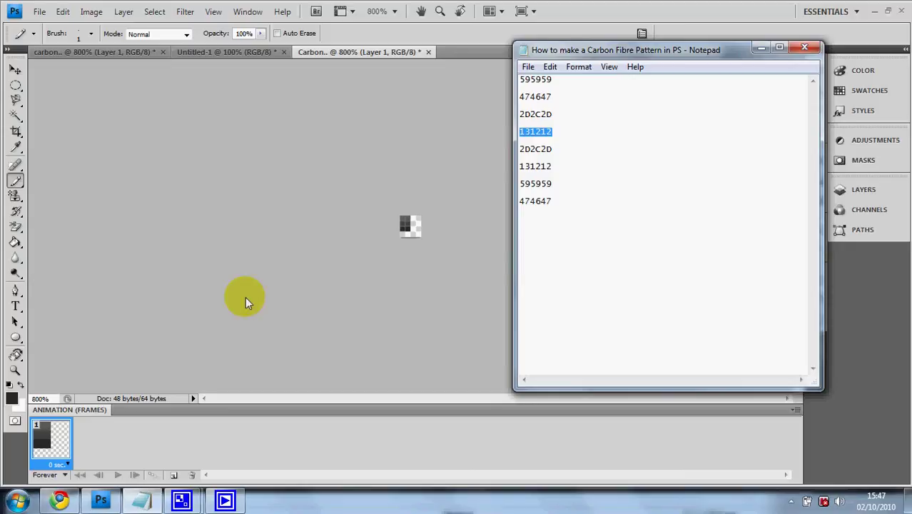
left_click(101, 500)
left_click(11, 398)
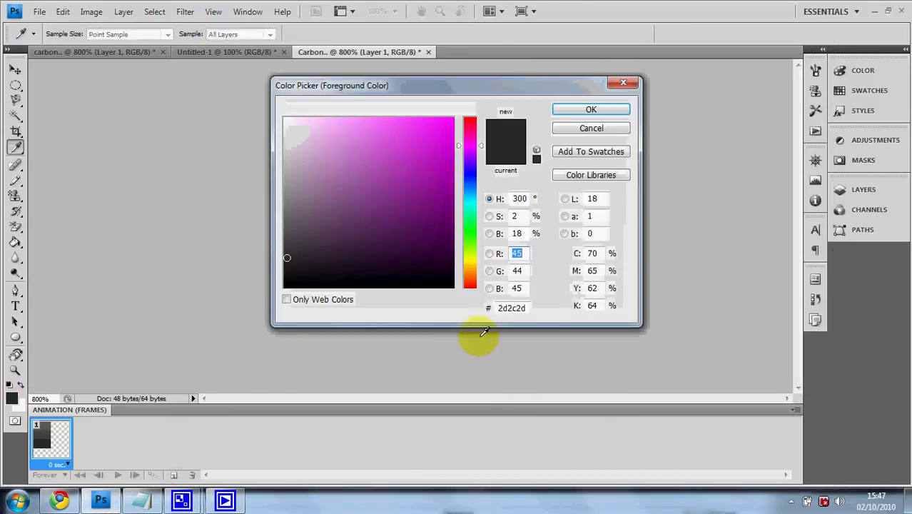
double_click(512, 307)
key("BackSpace")
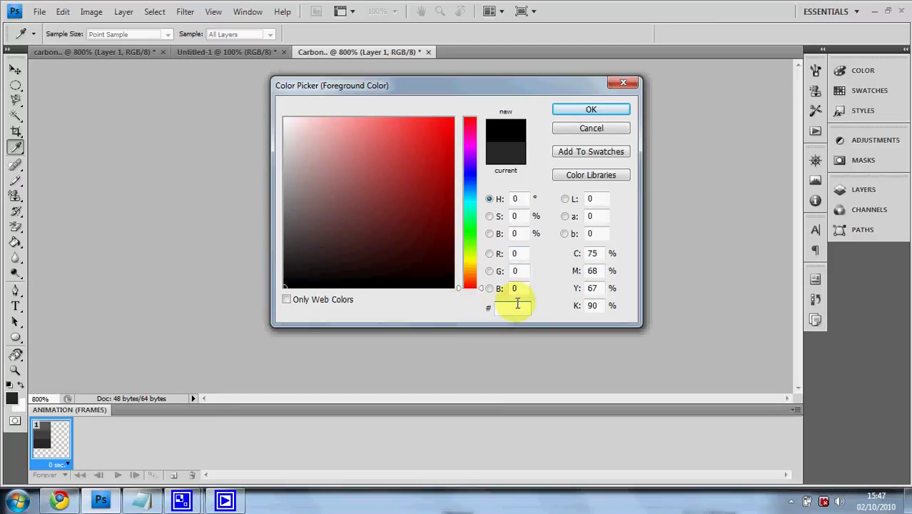
left_click(143, 499)
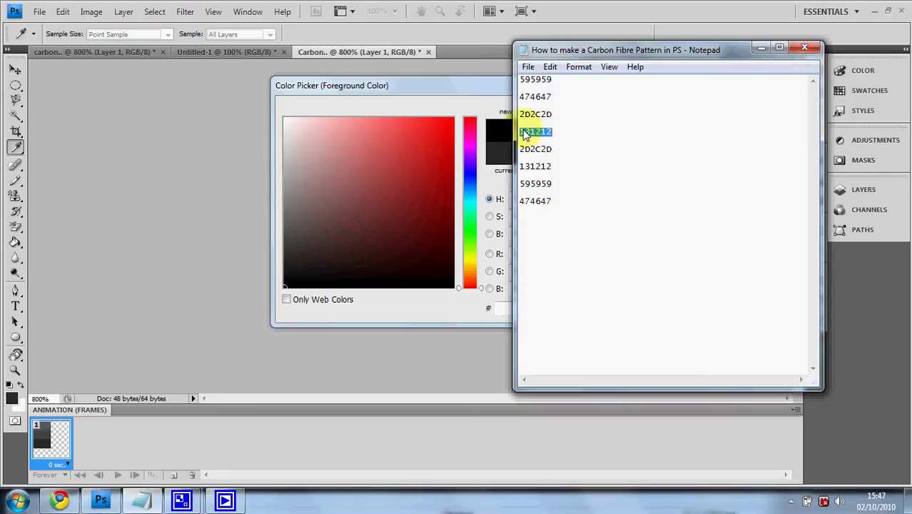
key("ctrl+c")
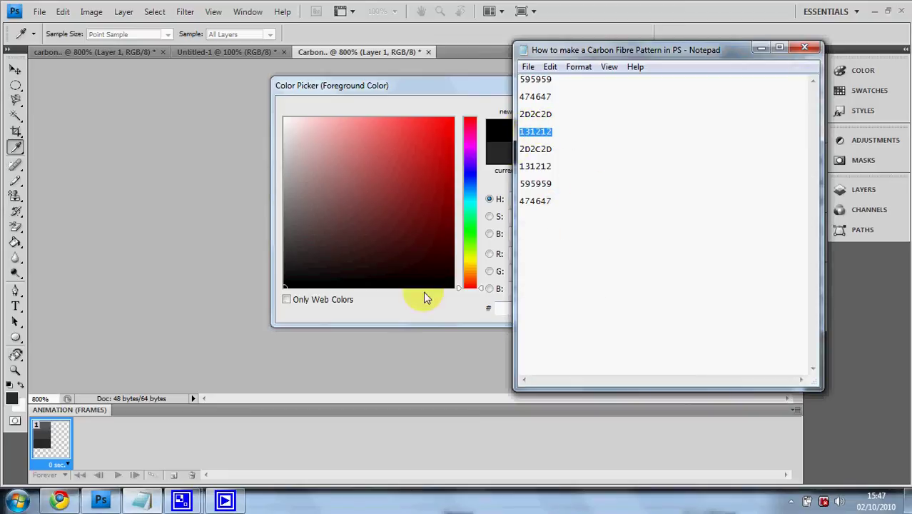
left_click(503, 308)
key("ctrl+v")
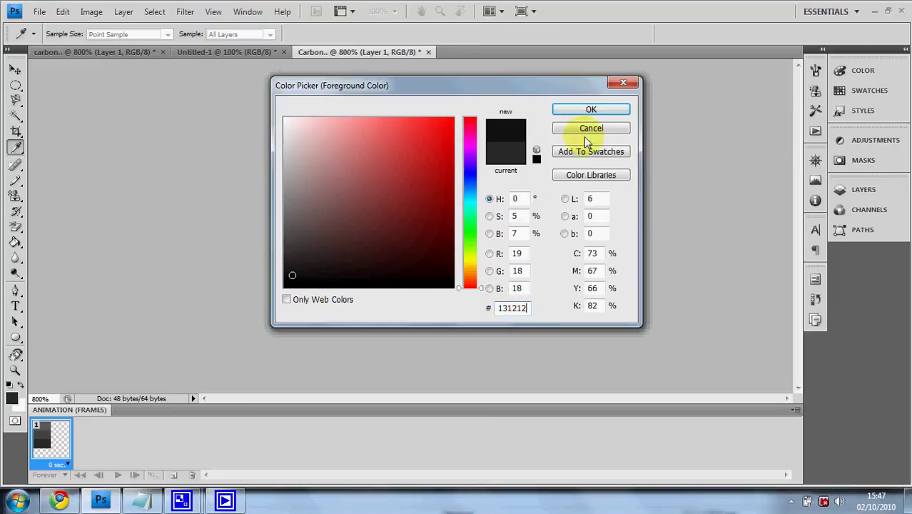
left_click(596, 110)
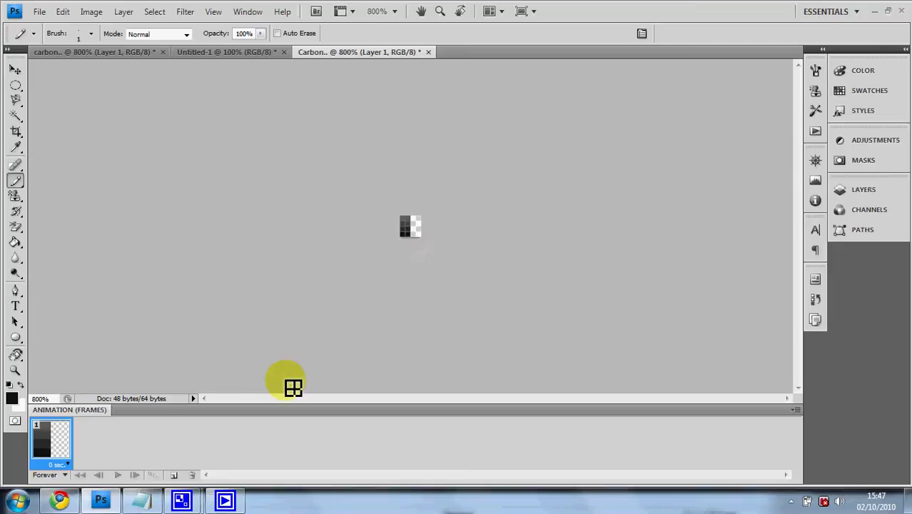
Set the foreground colour to 2D2C2D from the notes and pencil the top-right pixel.
left_click(147, 499)
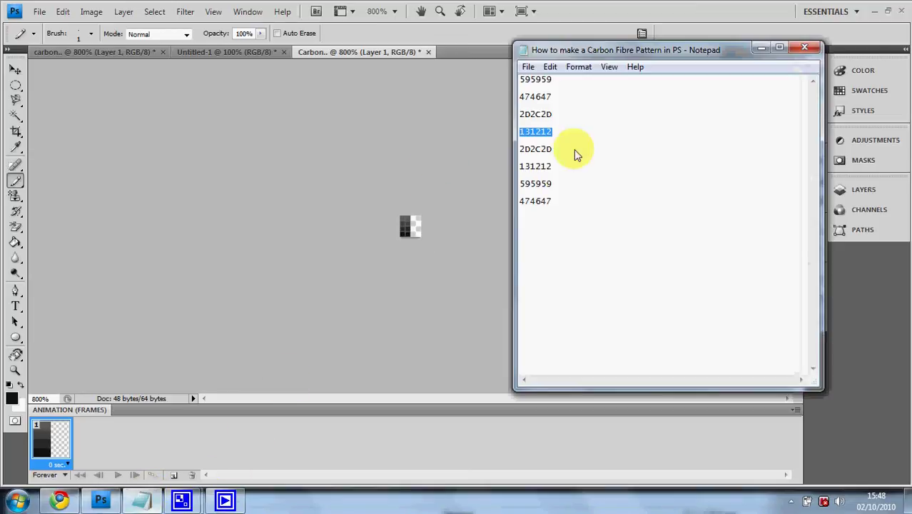
left_click_drag(564, 149, 501, 188)
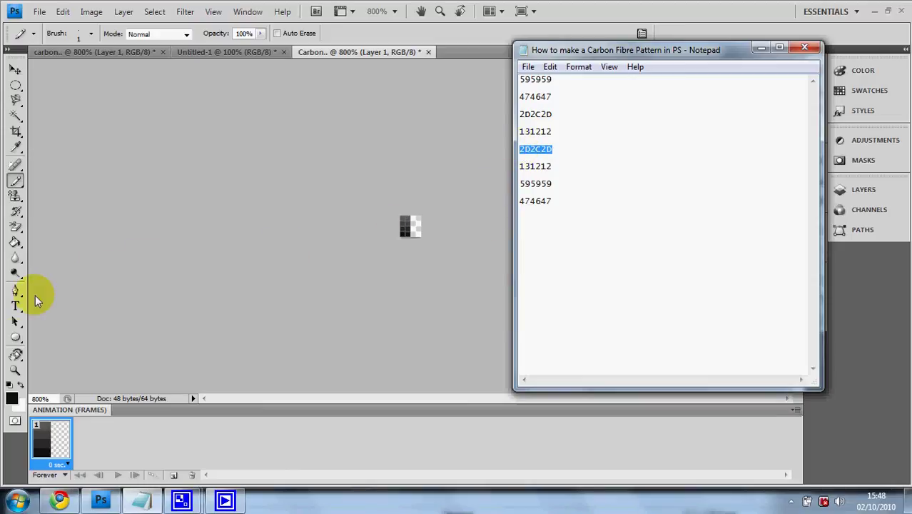
left_click(11, 400)
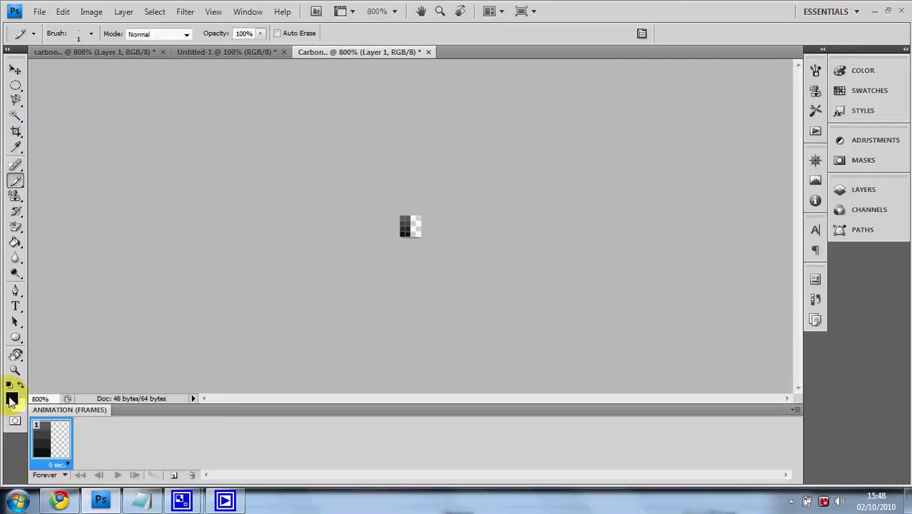
left_click(11, 400)
left_click_drag(535, 309, 472, 311)
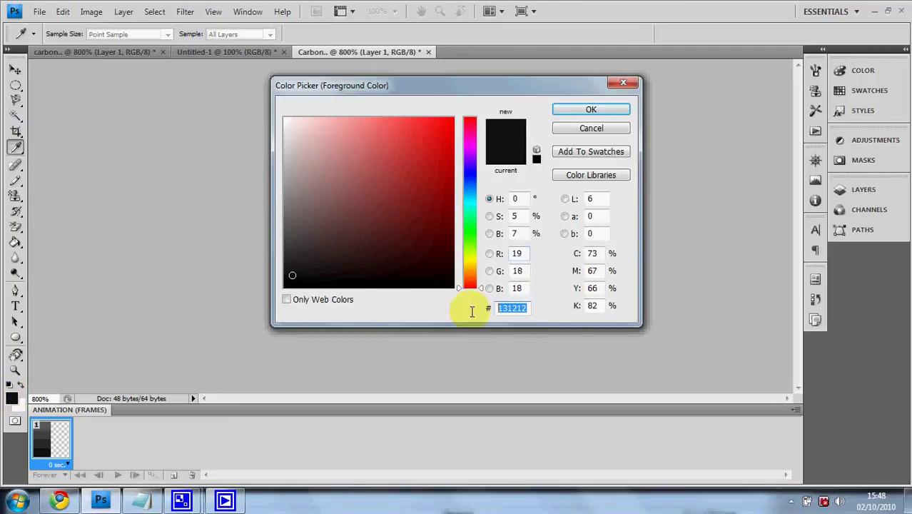
key("BackSpace")
key("ctrl+v")
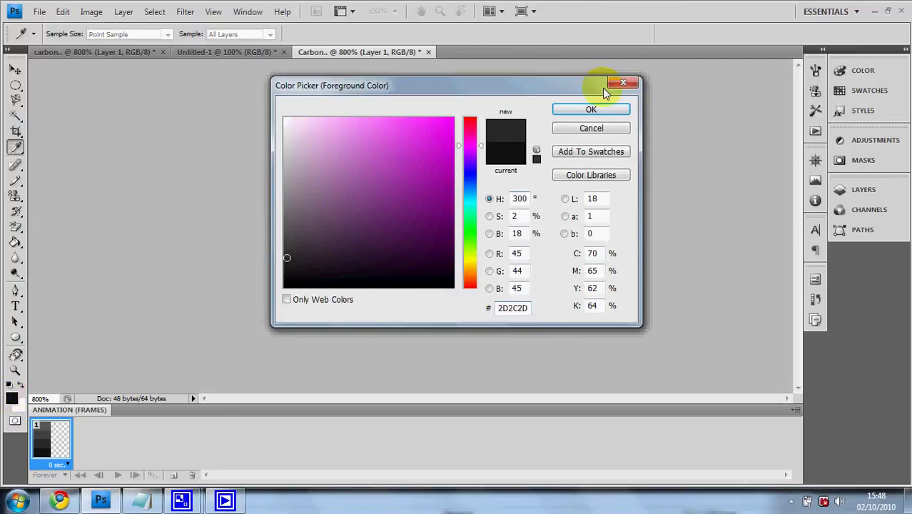
left_click(602, 109)
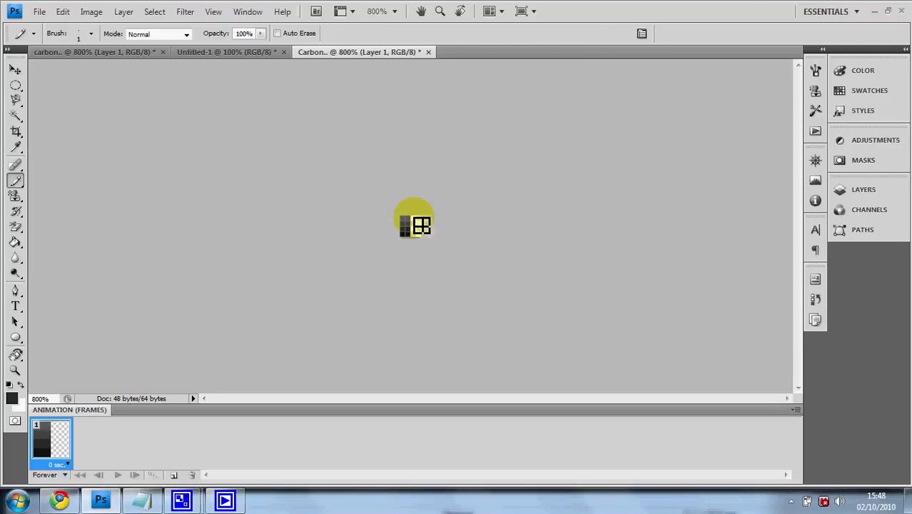
left_click(418, 217)
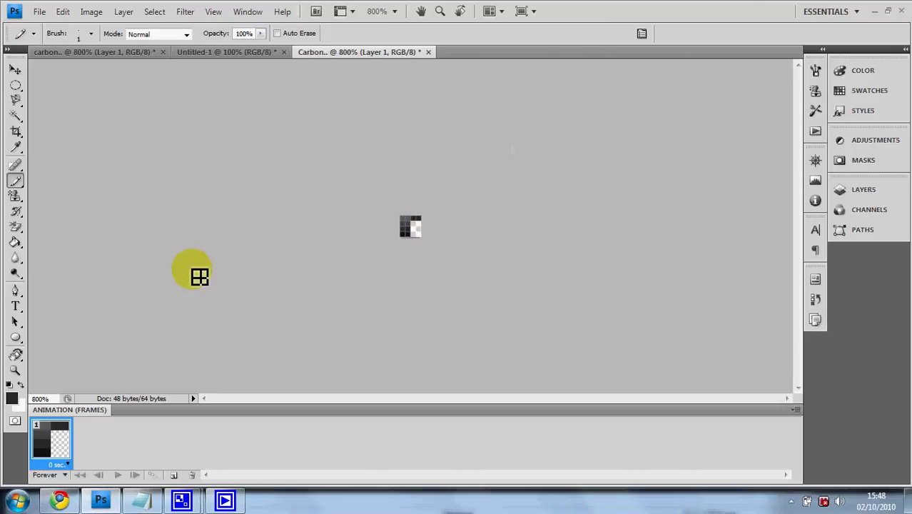
left_click(142, 501)
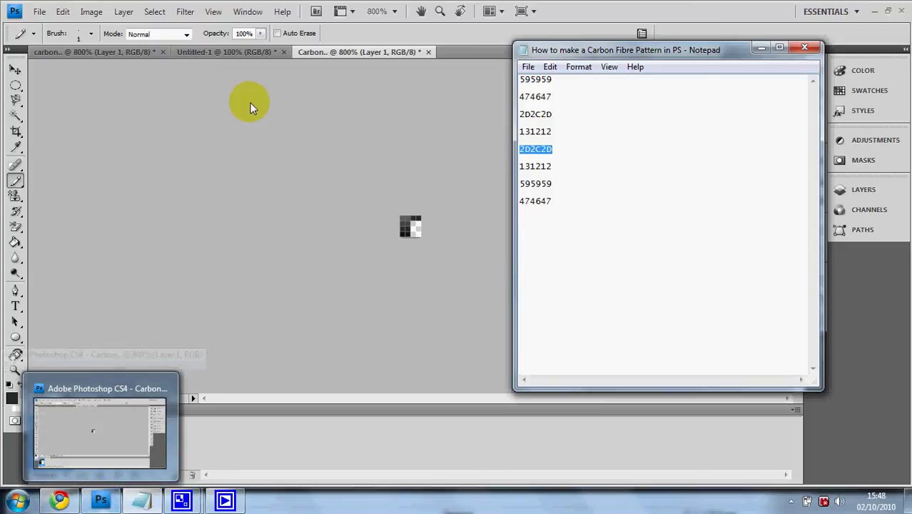
Check the finished carbon tile, then bring the blank Untitled-1 canvas to the front.
left_click(123, 52)
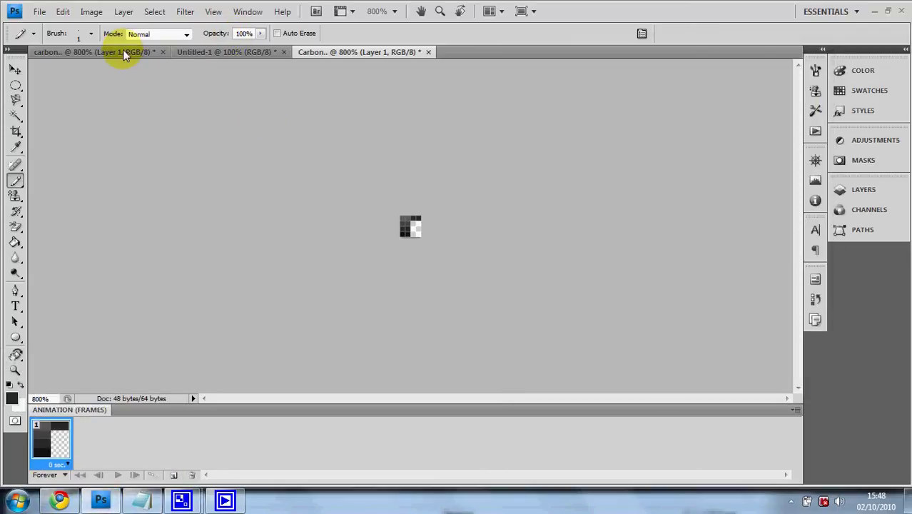
left_click(122, 52)
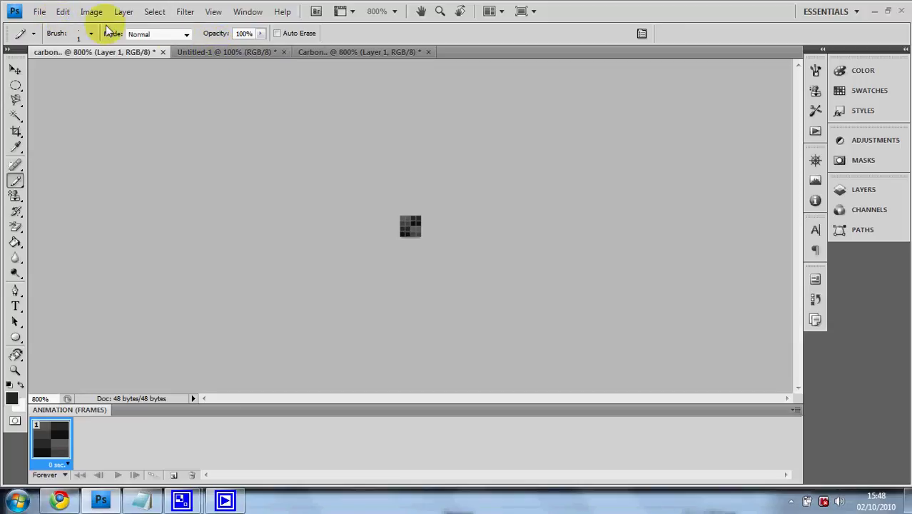
left_click(227, 55)
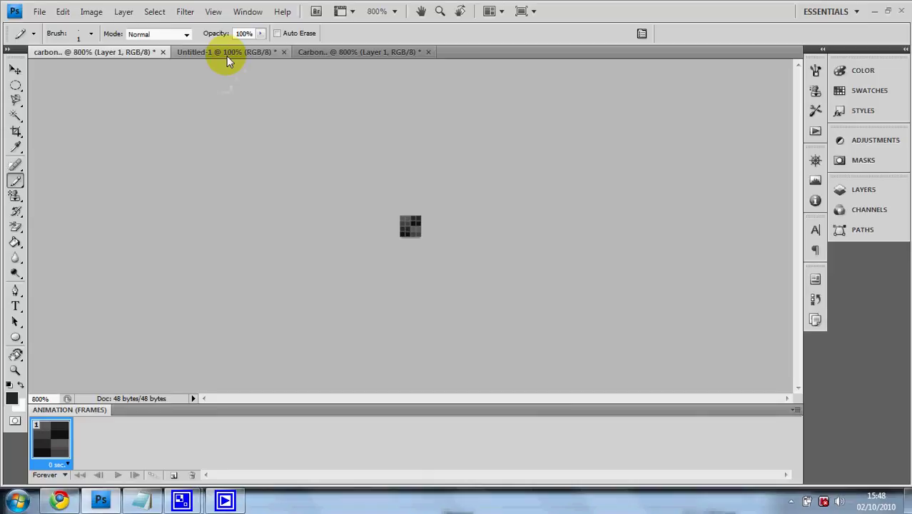
Test the carbon pattern with a few Pattern Stamp strokes, then remove them.
left_click(16, 196)
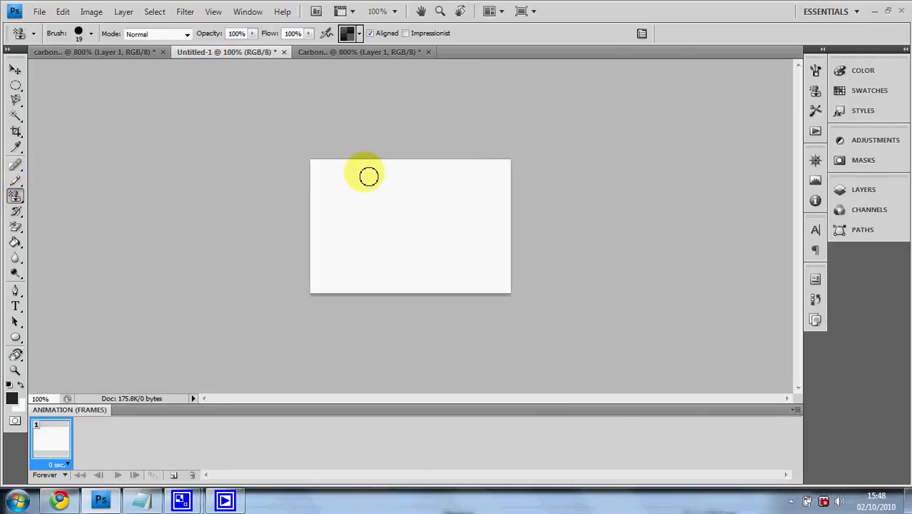
mouse_move(367, 173)
left_mouse_down()
mouse_move(402, 191)
mouse_move(434, 230)
mouse_move(403, 232)
left_mouse_up()
left_click(465, 237)
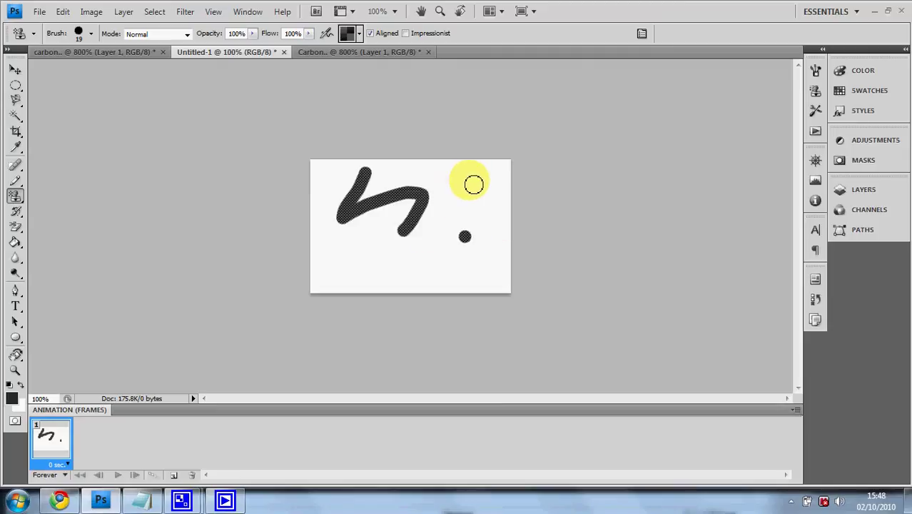
left_click(470, 180)
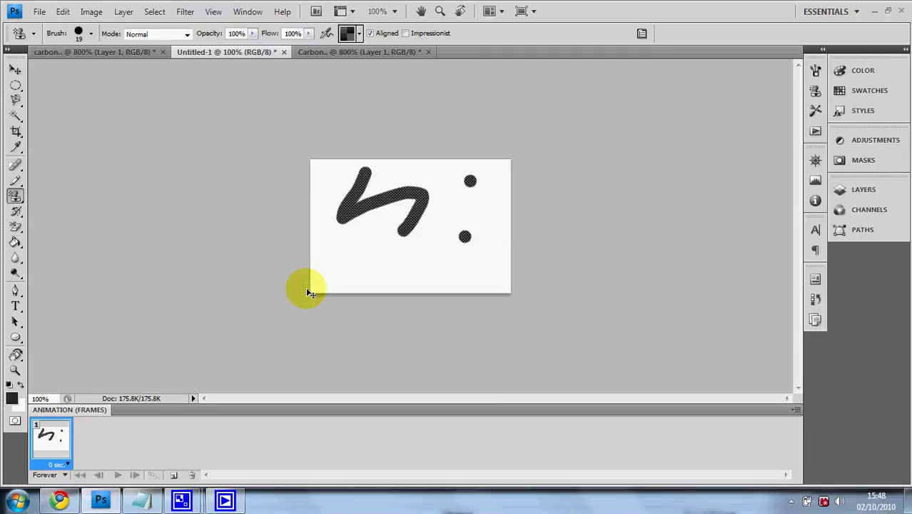
key("Delete")
Fill the whole Untitled-1 canvas using the Paint Bucket with Pattern as the source.
left_click(16, 241)
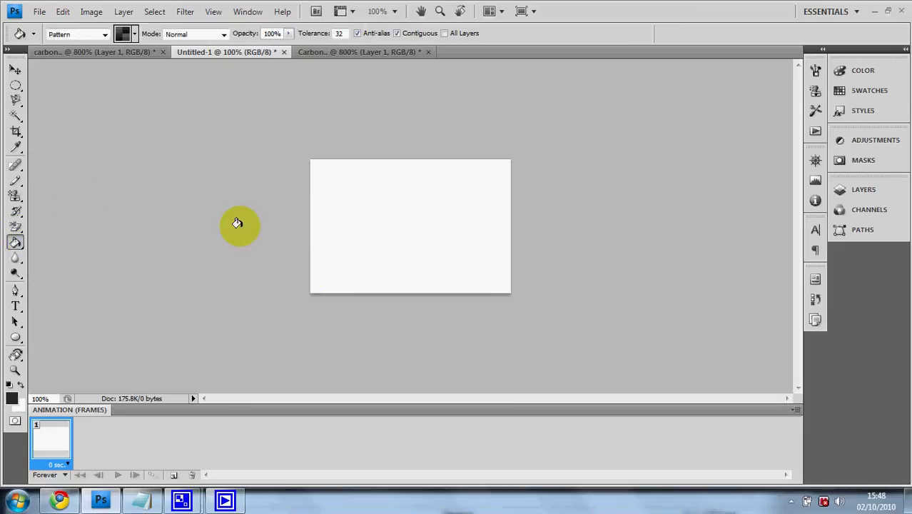
left_click(345, 217)
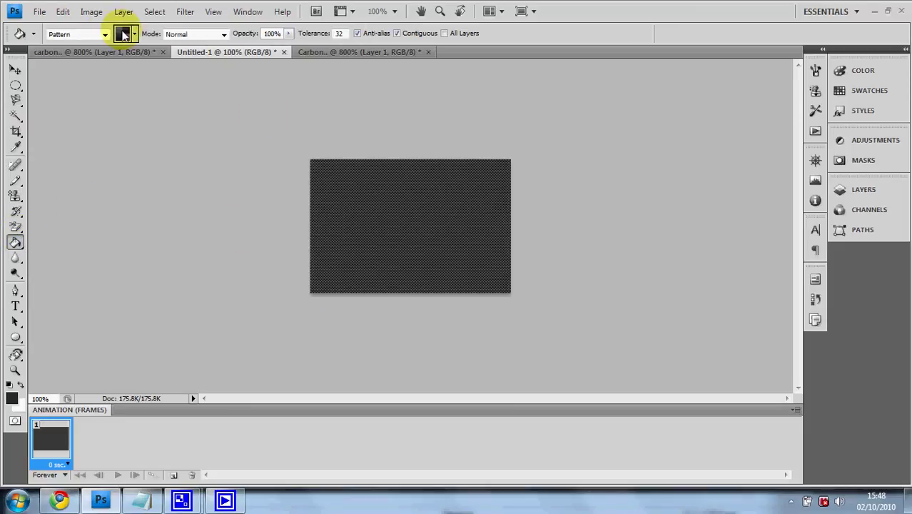
left_click(105, 34)
left_click(93, 60)
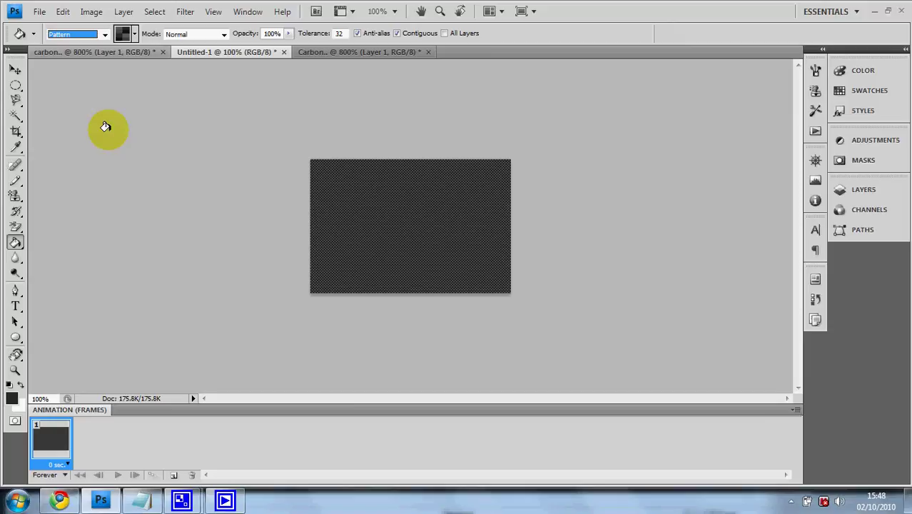
left_click(342, 54)
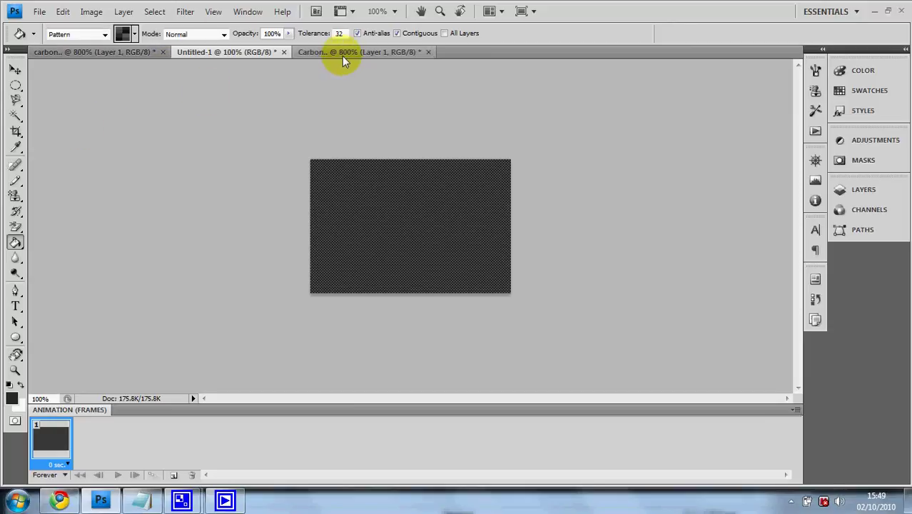
Bring the carbon.. tile back to the front and cancel the Define Pattern name dialog.
left_click(142, 55)
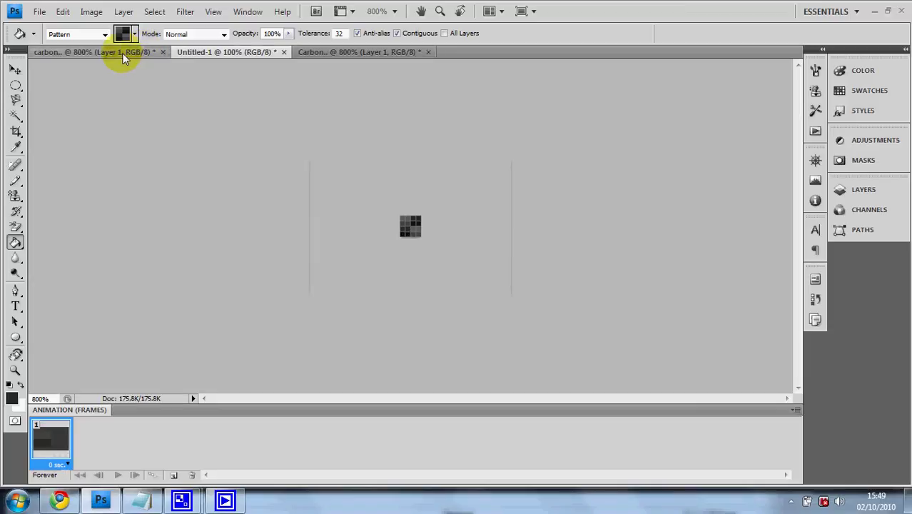
left_click(63, 12)
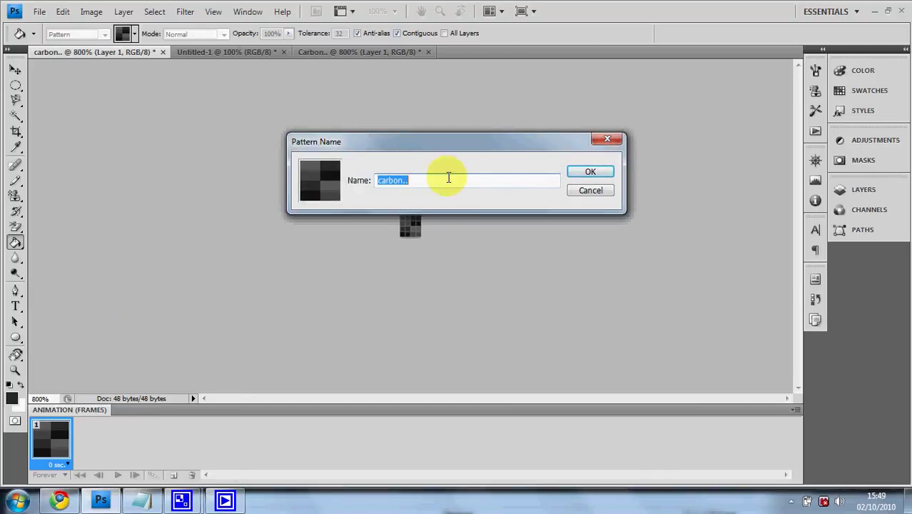
left_click(590, 192)
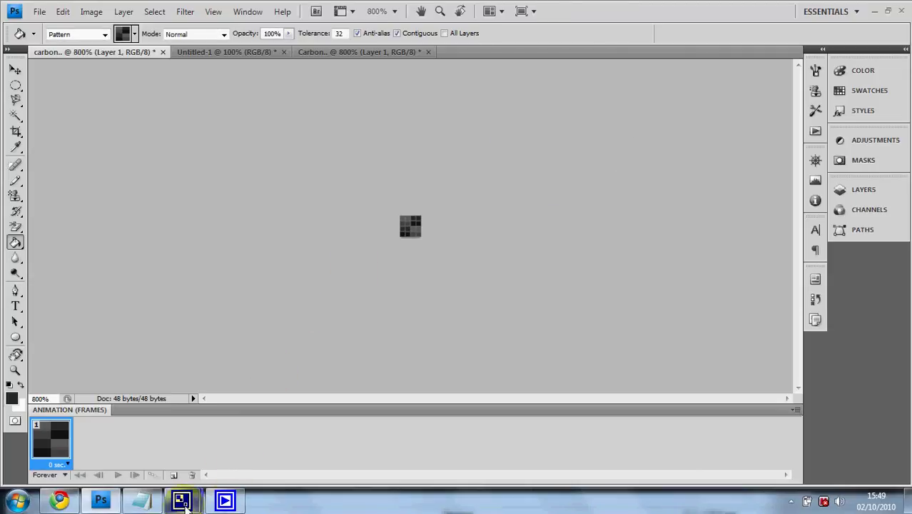
mouse_move(184, 503)
left_click(141, 427)
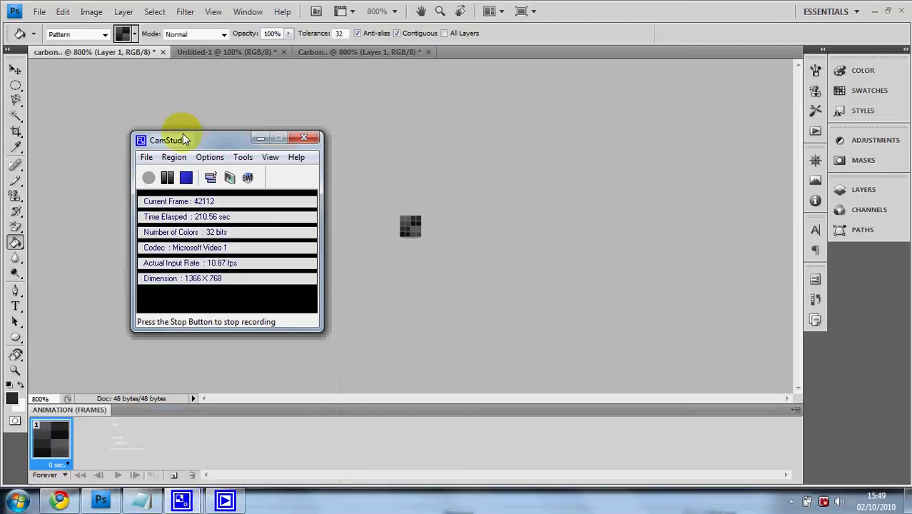